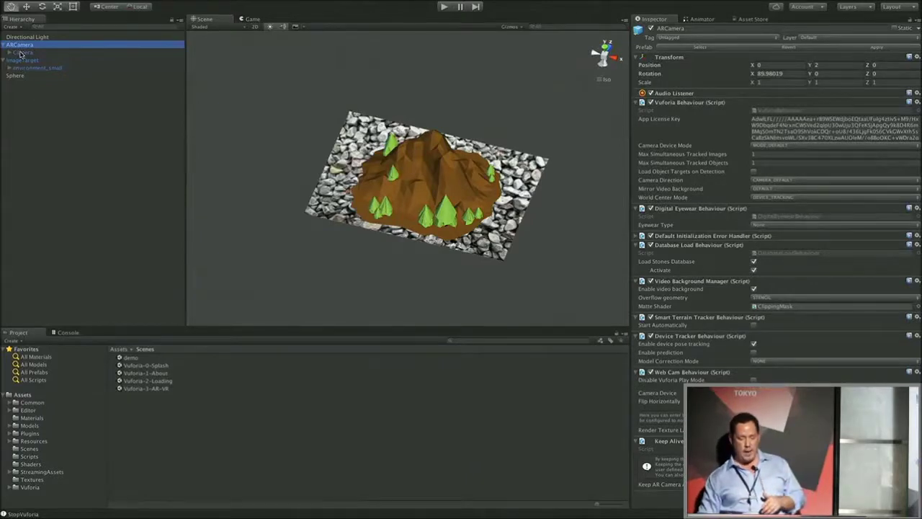
Look up the ARCamera prefab in Vuforia's Prefabs folder and view its components.
left_click(32, 487)
double_click(134, 382)
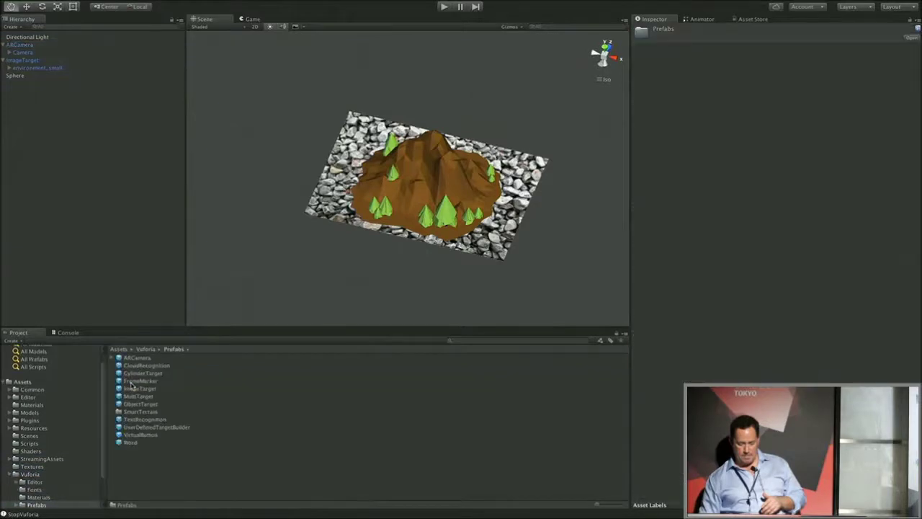
left_click(135, 359)
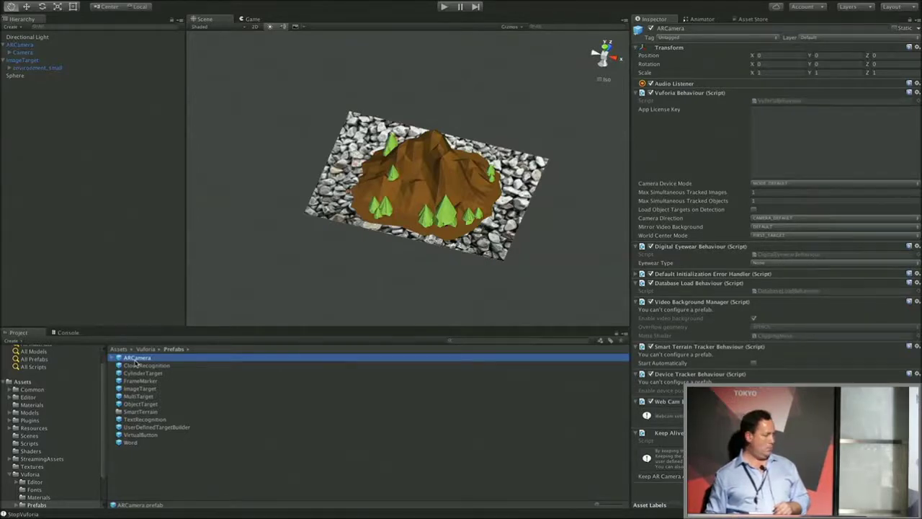
Examine the settings of the scene's ARCamera, ImageTarget, Sphere, environment_small and child Camera objects.
left_click(34, 45)
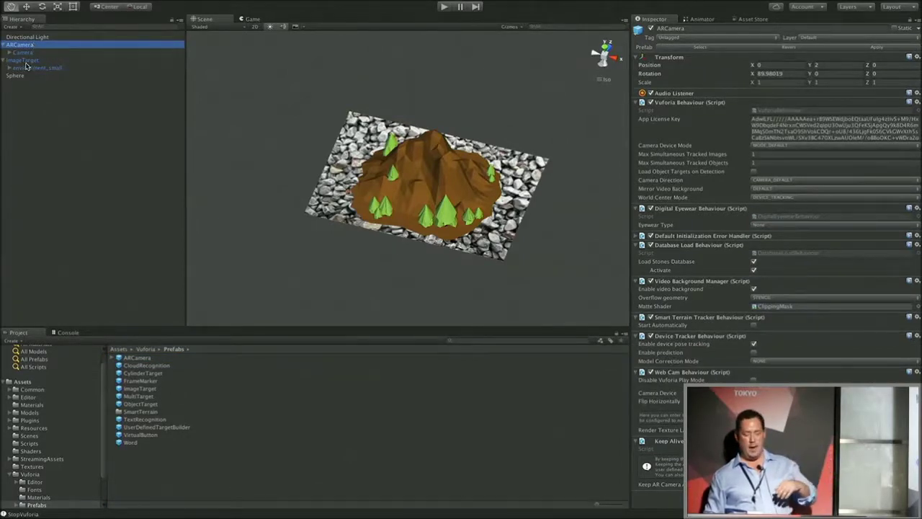
left_click(27, 61)
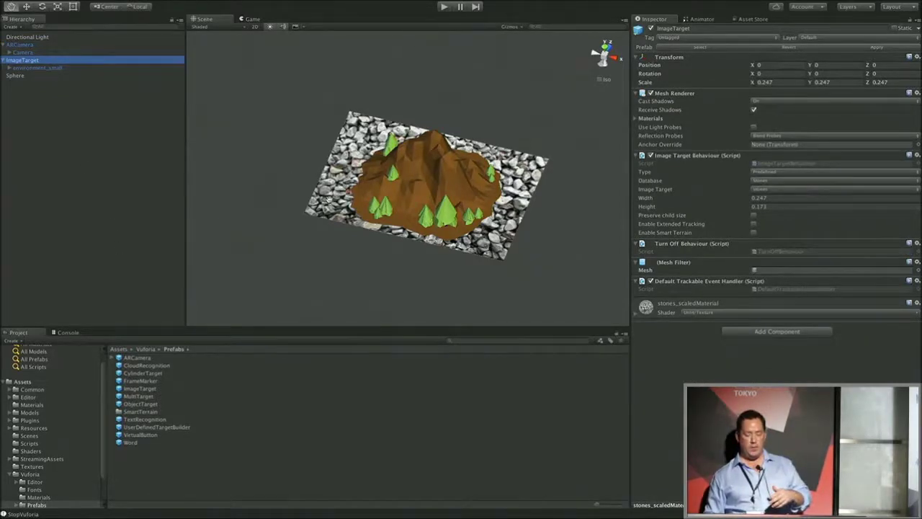
left_click(330, 200)
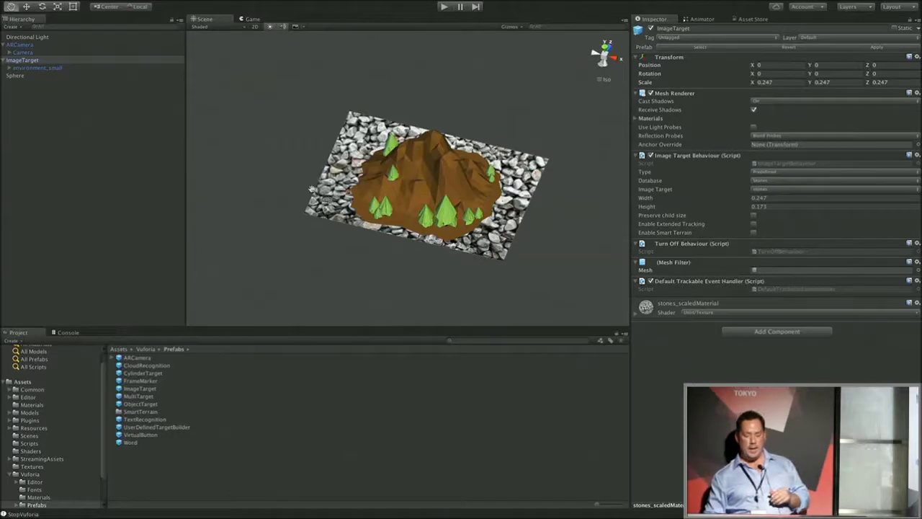
left_click(61, 75)
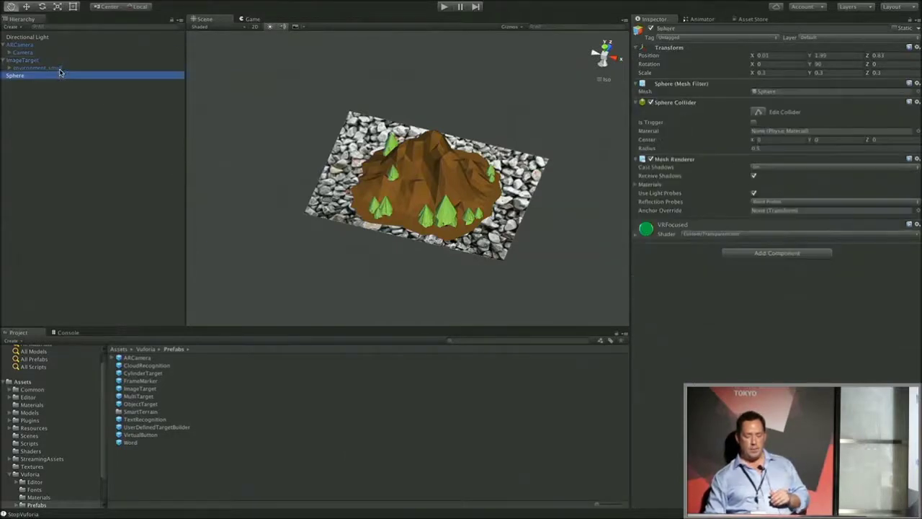
left_click(60, 68)
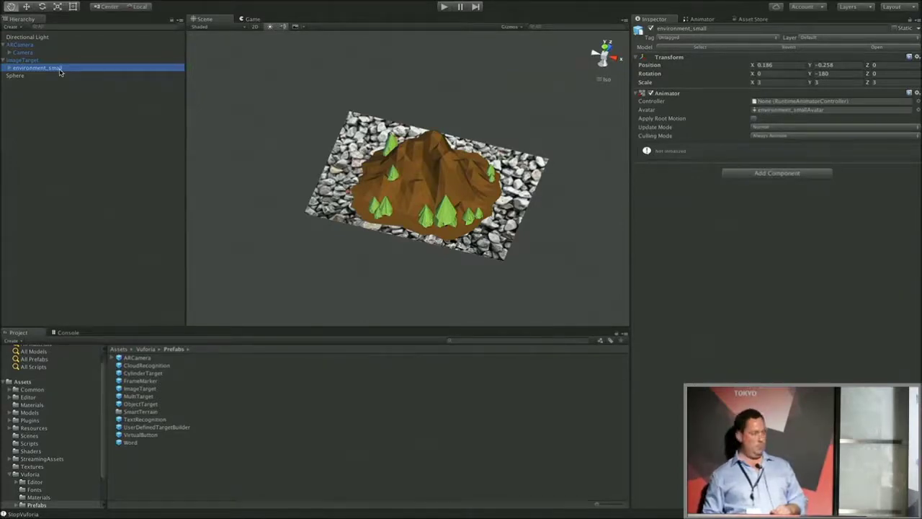
left_click(17, 51)
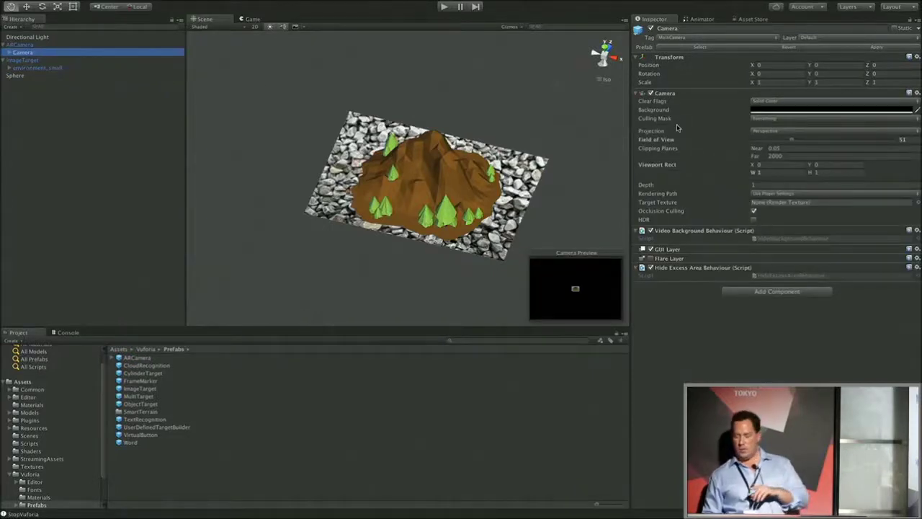
Set ARCamera's eyewear type to Video See-Through with Generic Cardboard (Vuforia) as the viewer type.
left_click(84, 46)
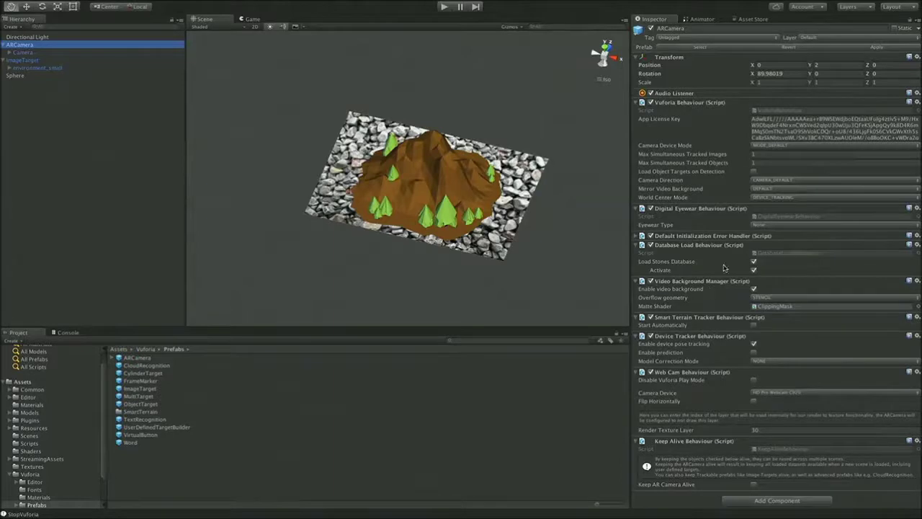
left_click(712, 207)
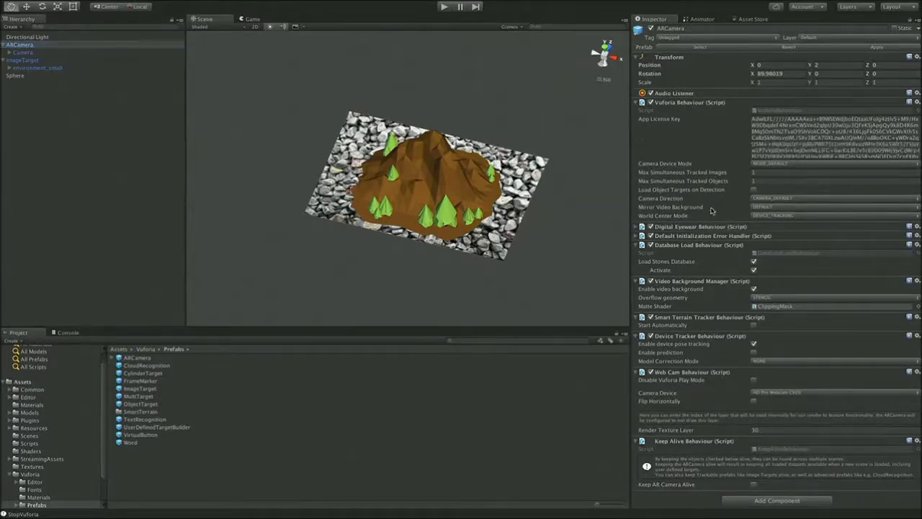
left_click(672, 227)
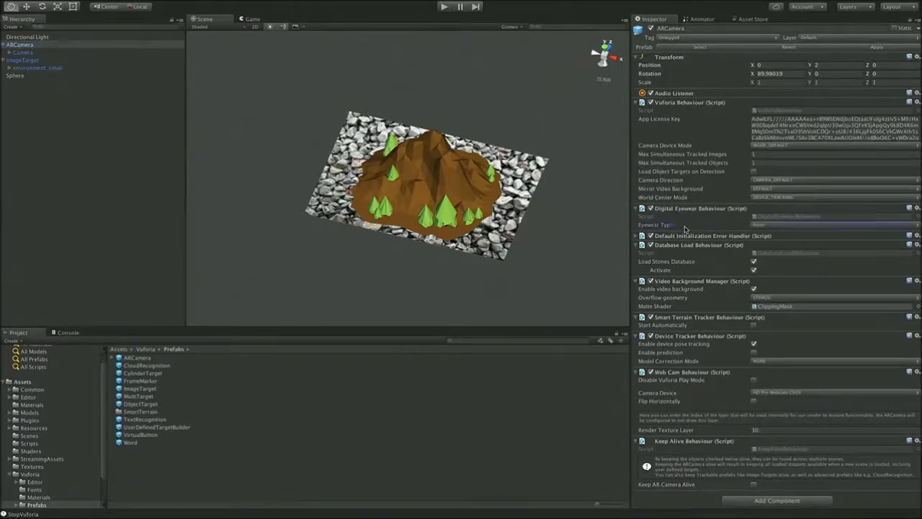
left_click(775, 228)
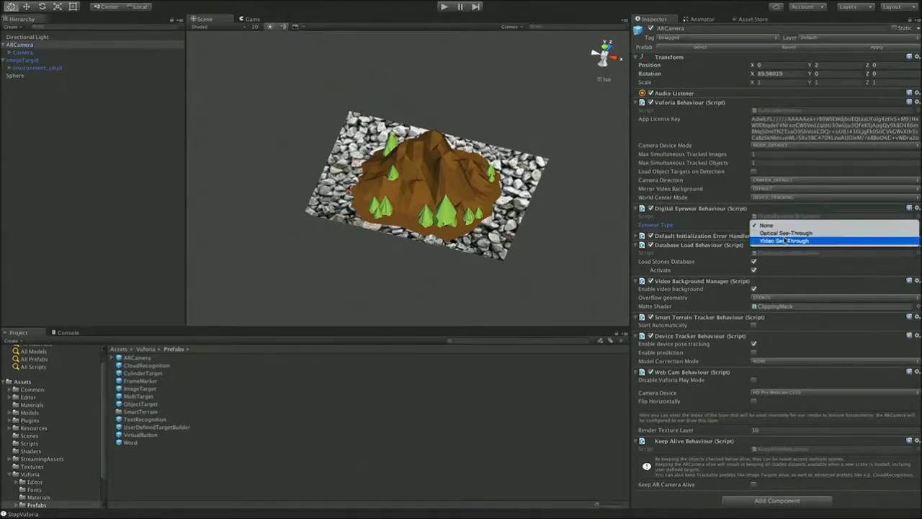
left_click(785, 241)
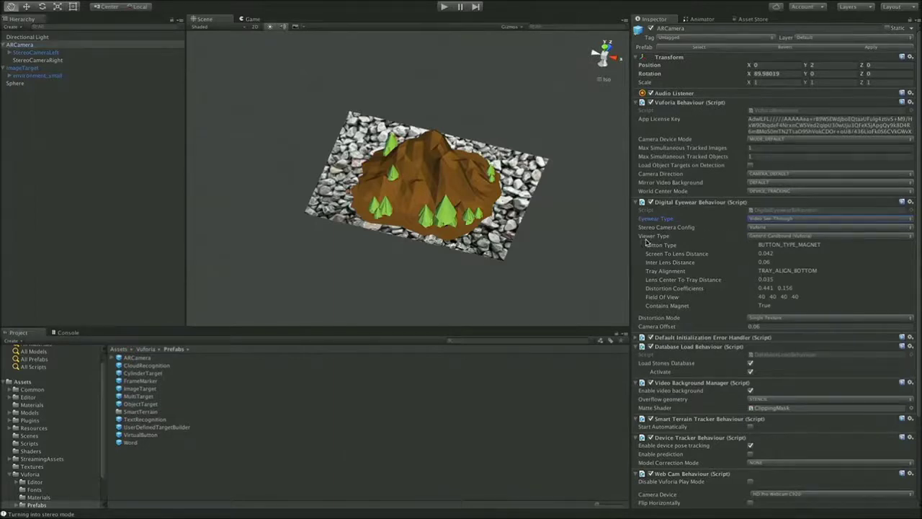
left_click(787, 236)
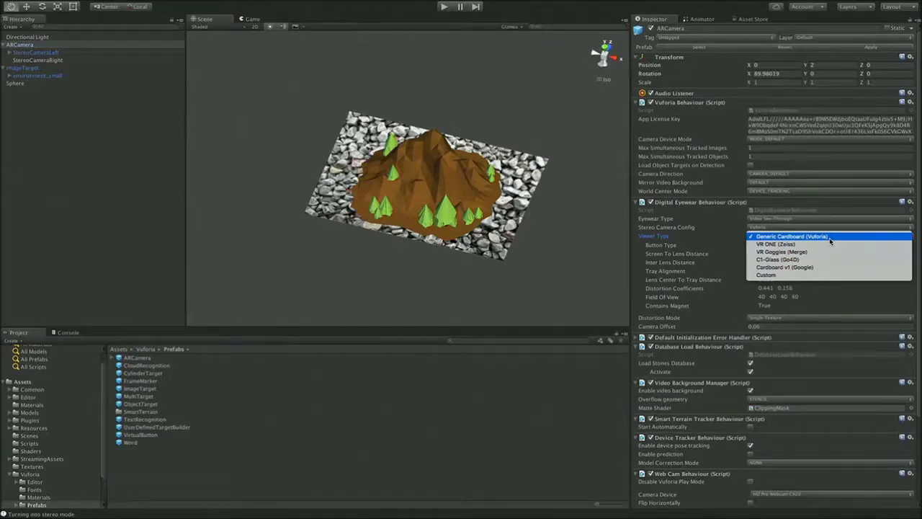
left_click(830, 238)
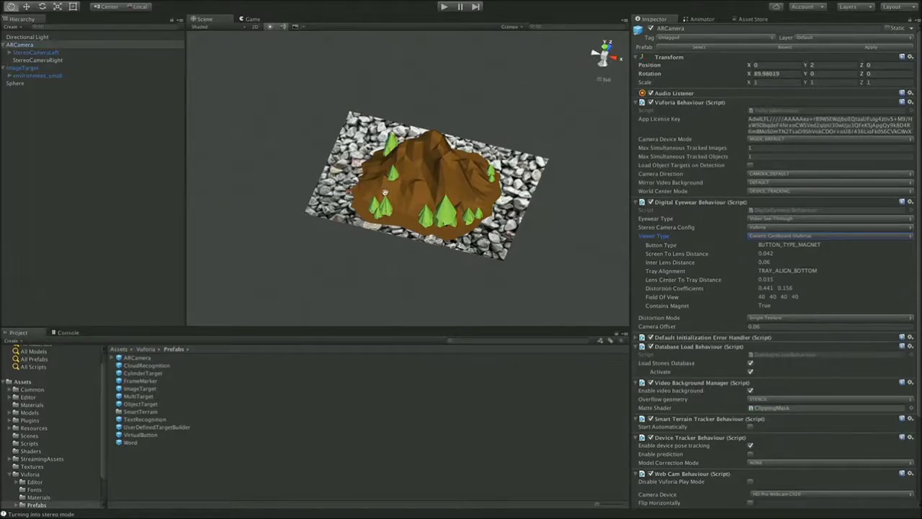
Inspect the StereoCameraLeft and StereoCameraRight objects under ARCamera.
left_click(22, 45)
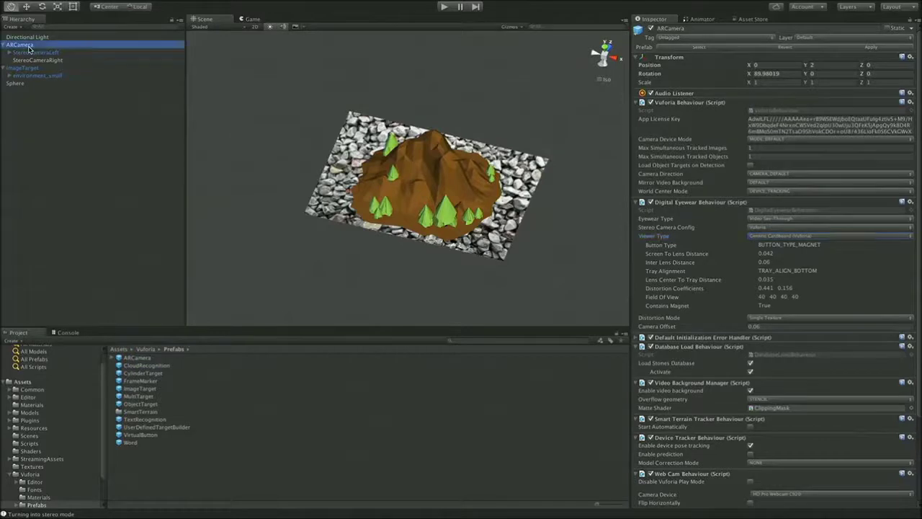
left_click(27, 53)
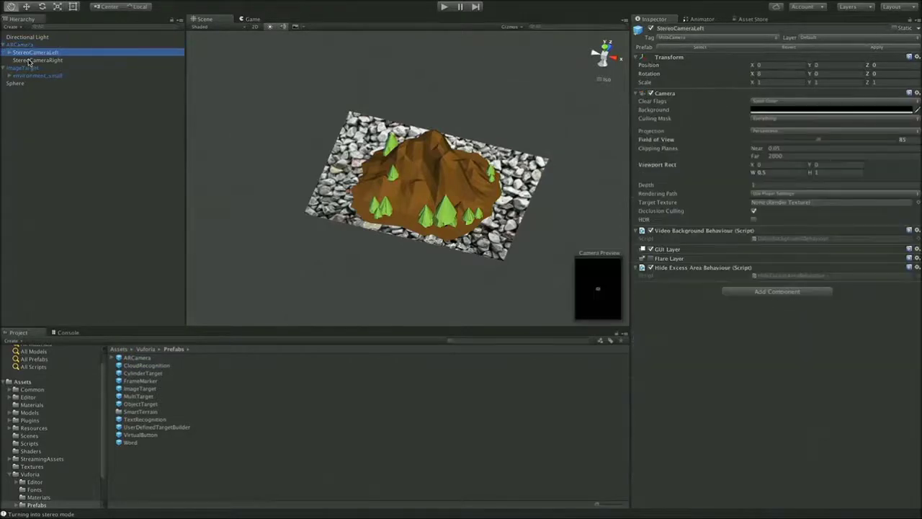
left_click(29, 61)
left_click(29, 54)
Set the Model Correction Mode in ARCamera's Device Tracker Behaviour to HEAD.
left_click(26, 46)
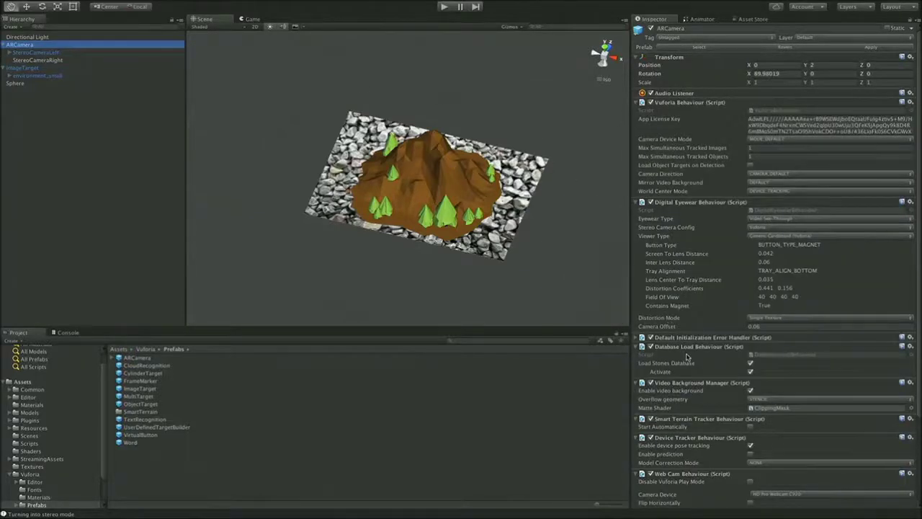
scroll(688, 356, "down", 4)
left_click(685, 330)
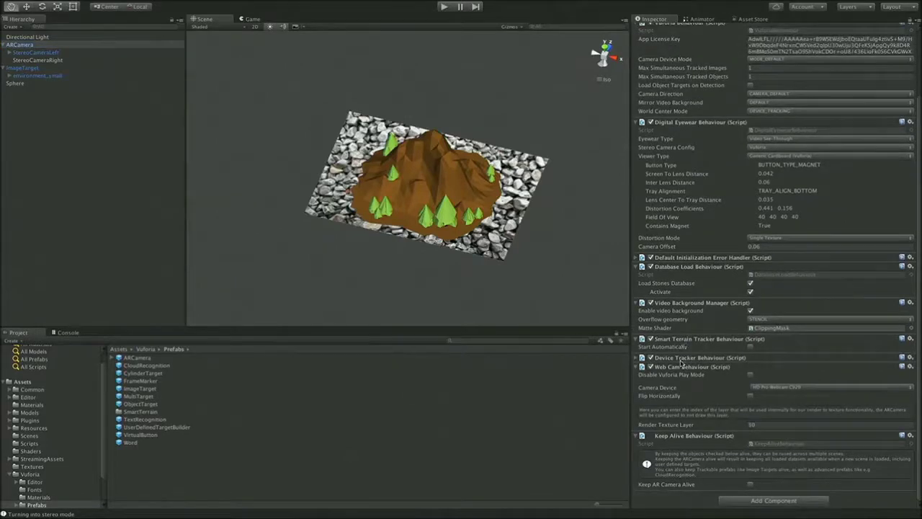
left_click(681, 361)
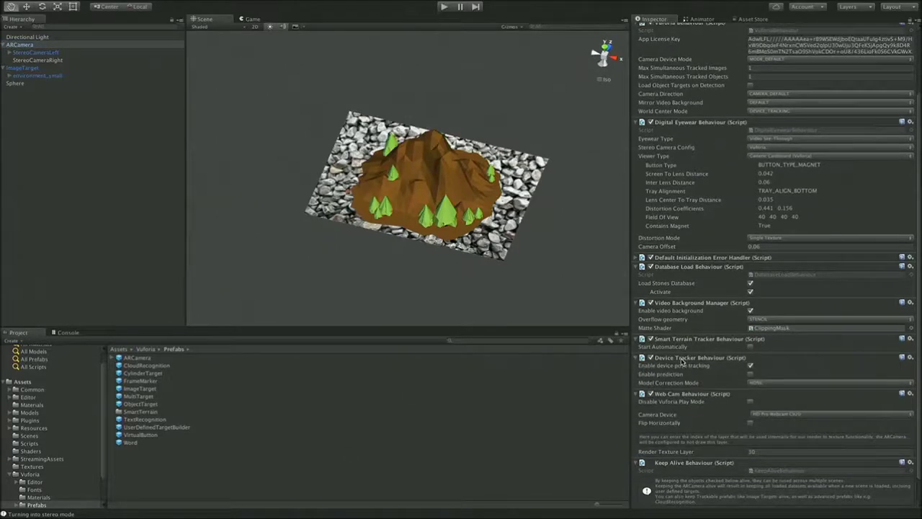
left_click(661, 367)
left_click(778, 383)
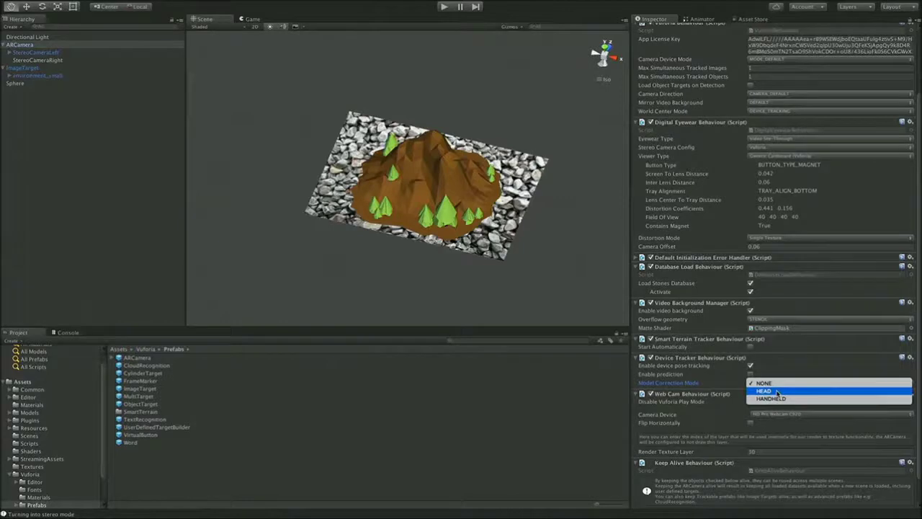
left_click(779, 392)
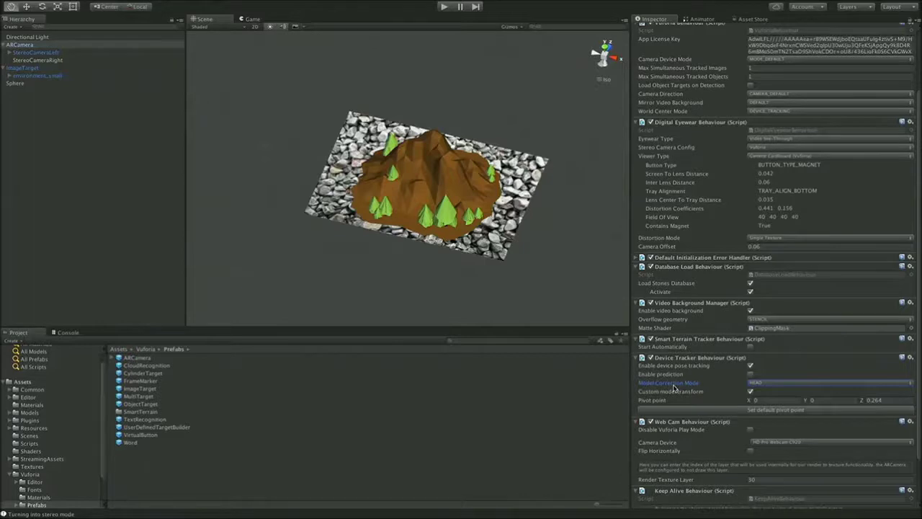
Try the HANDHELD model correction mode on ARCamera's device tracker and switch back to HEAD.
left_click(768, 386)
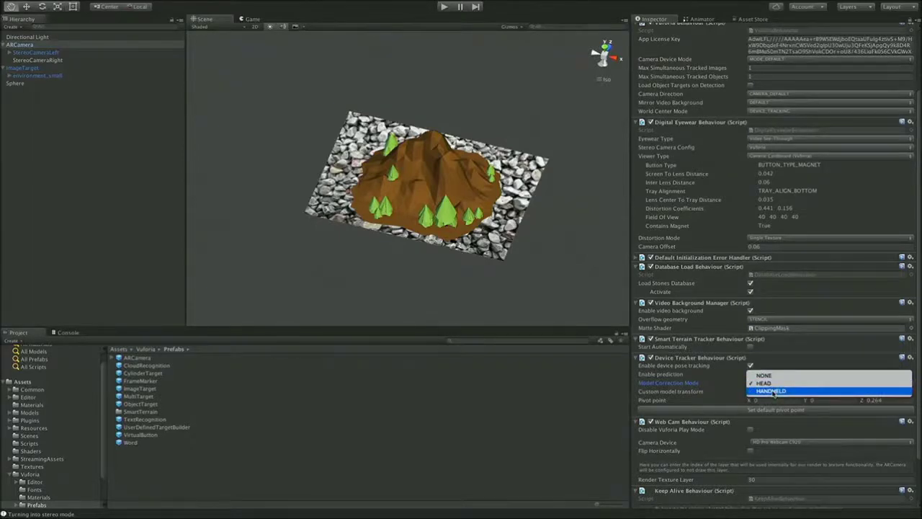
left_click(774, 392)
left_click(777, 384)
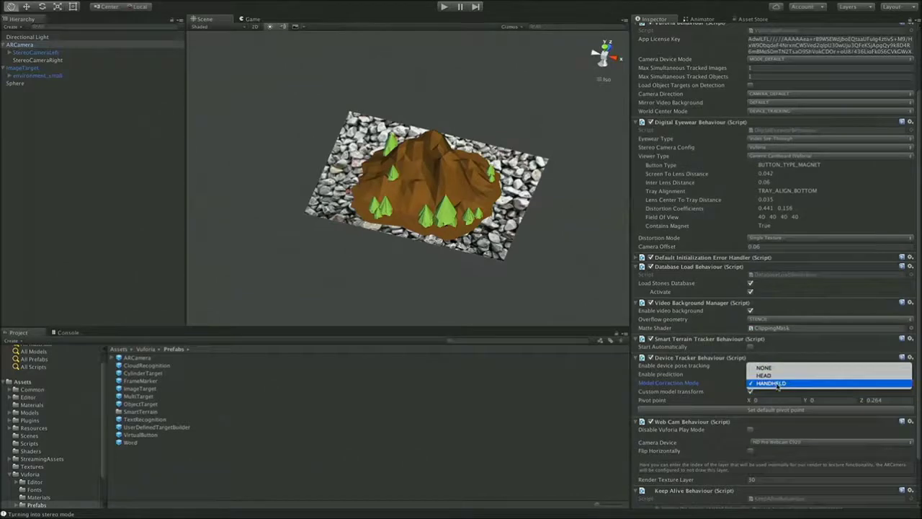
left_click(766, 375)
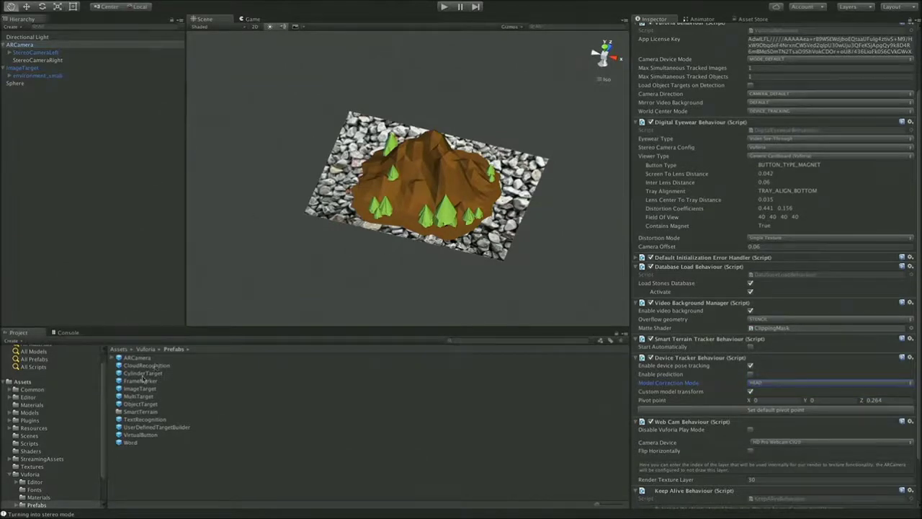
Open the Vuforia-3-AR-VR scene from the Scenes folder, saving the changes to the demo scene.
left_click(35, 435)
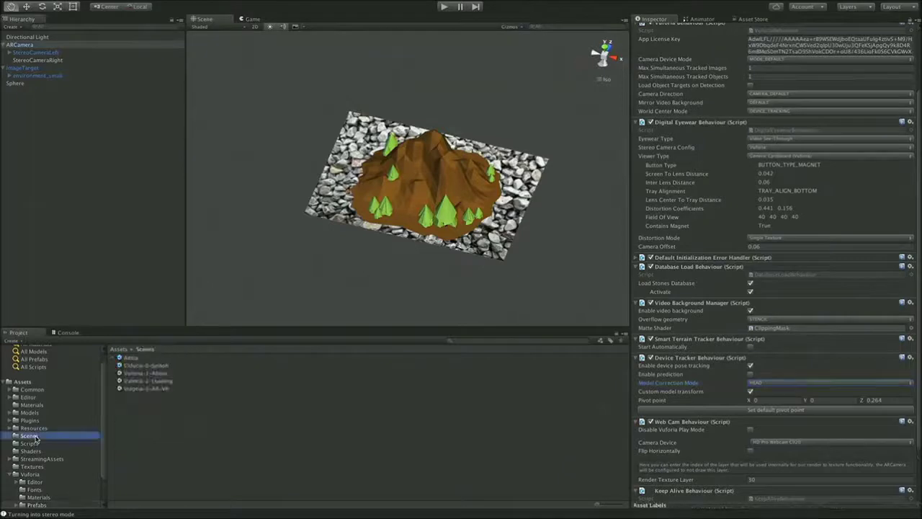
left_click(145, 389)
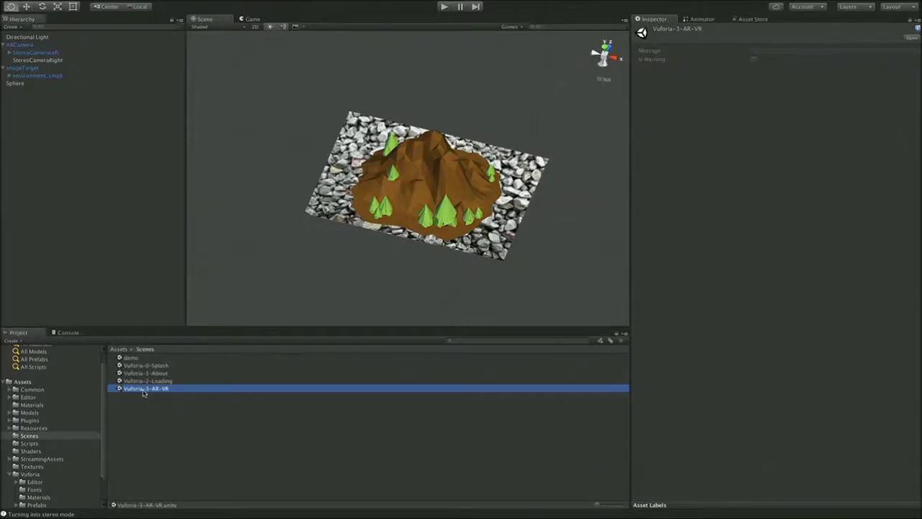
double_click(144, 389)
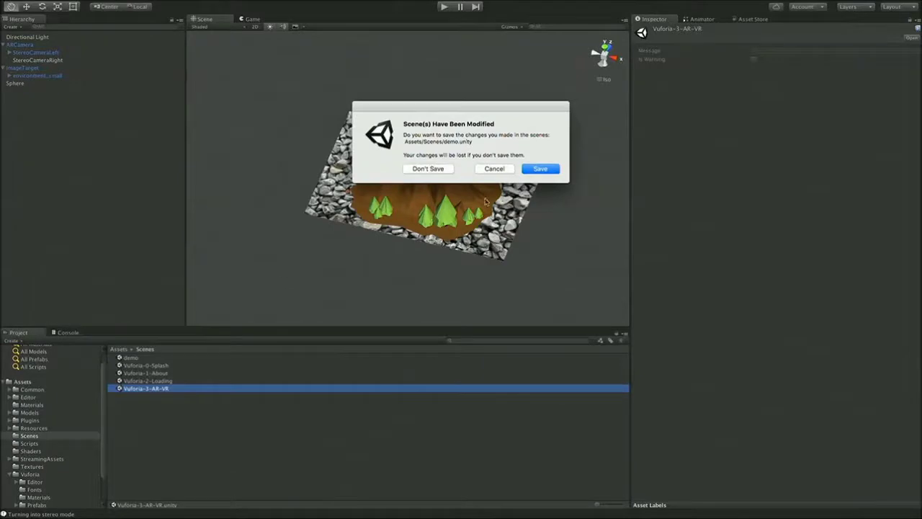
left_click(530, 171)
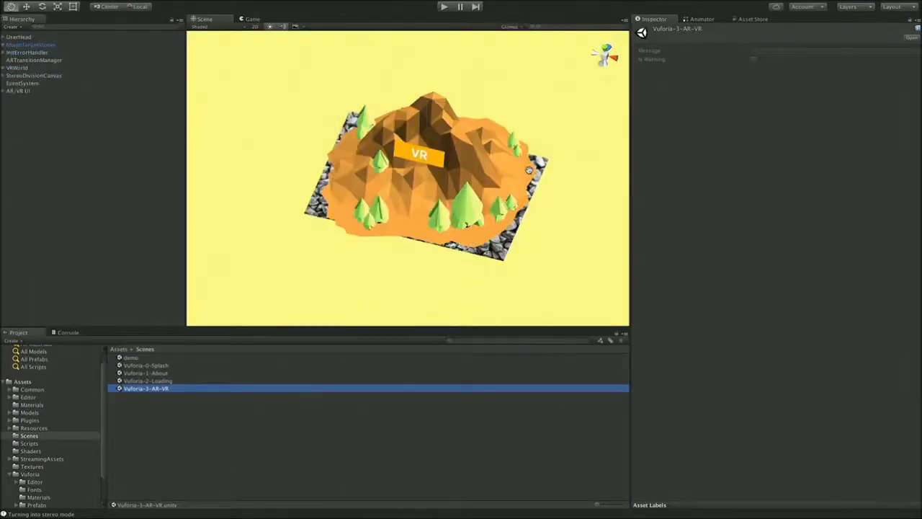
Examine the AR-VR scene's layout, the children of UserHead and ImageTargetStones, and the ARTransitionManager and AR/VR UI settings.
scroll(370, 183, "down", 5)
scroll(370, 183, "down", 10)
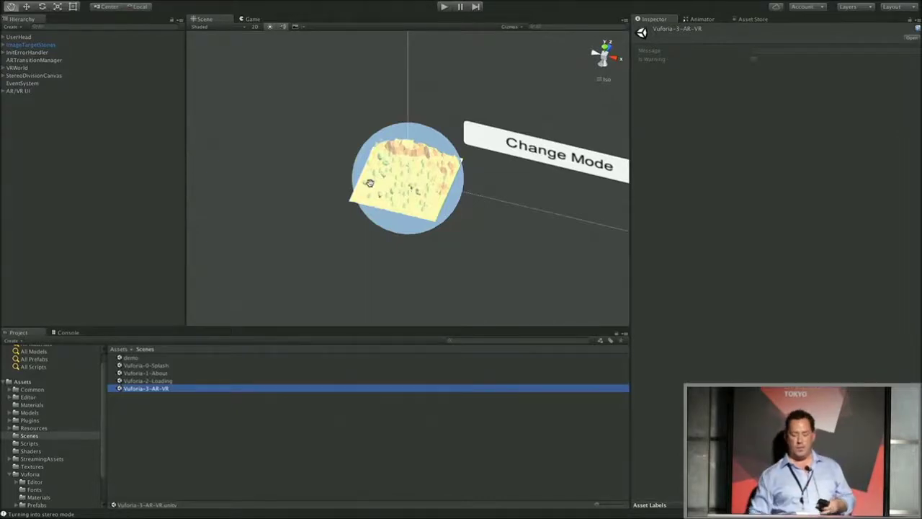
left_click(3, 45)
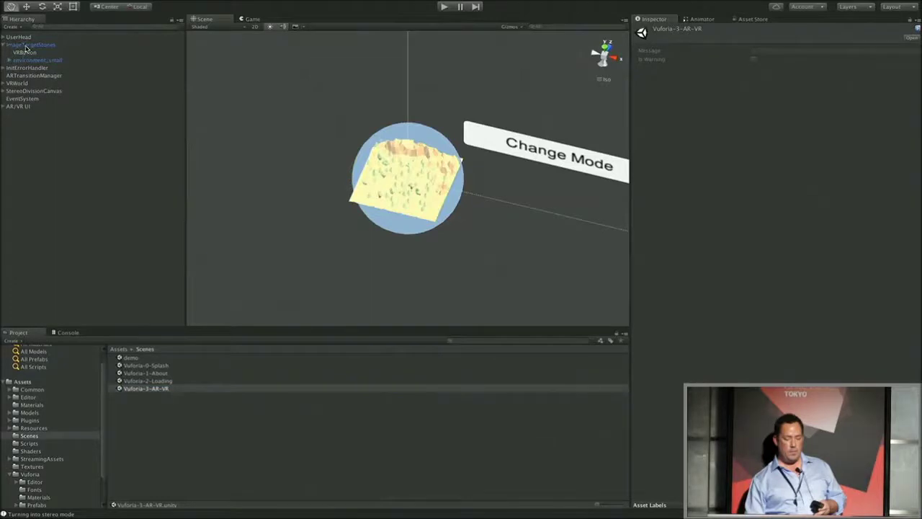
left_click(3, 36)
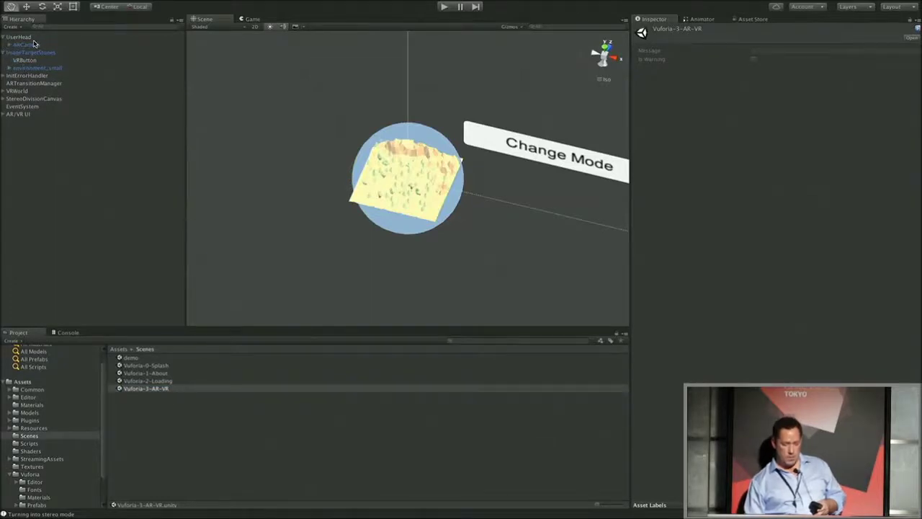
left_click(26, 44)
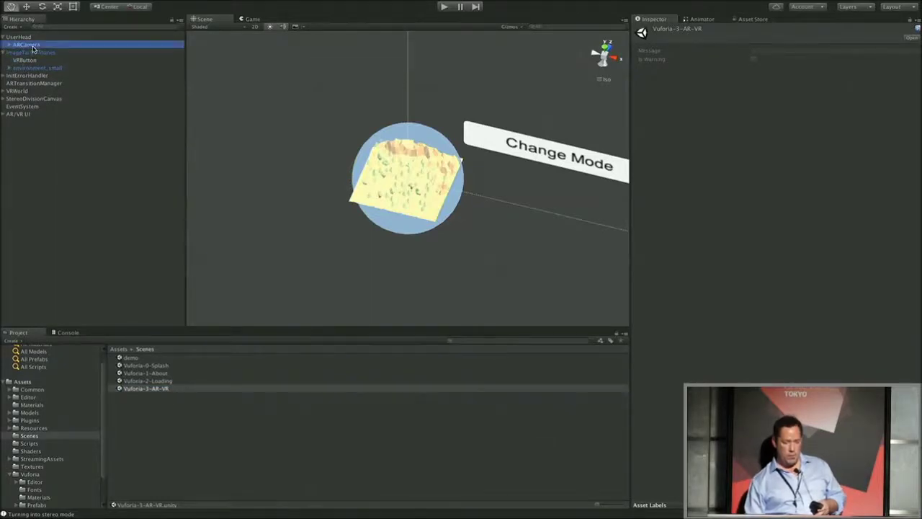
left_click(33, 83)
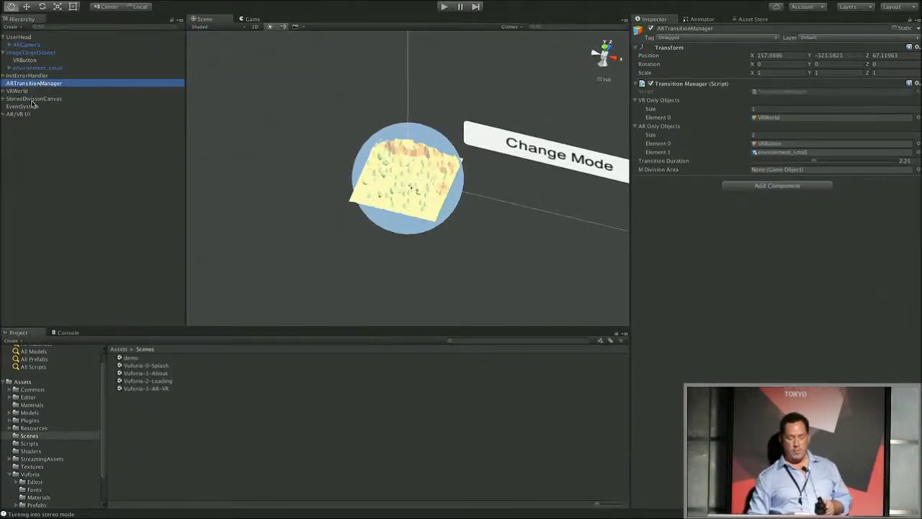
left_click(28, 114)
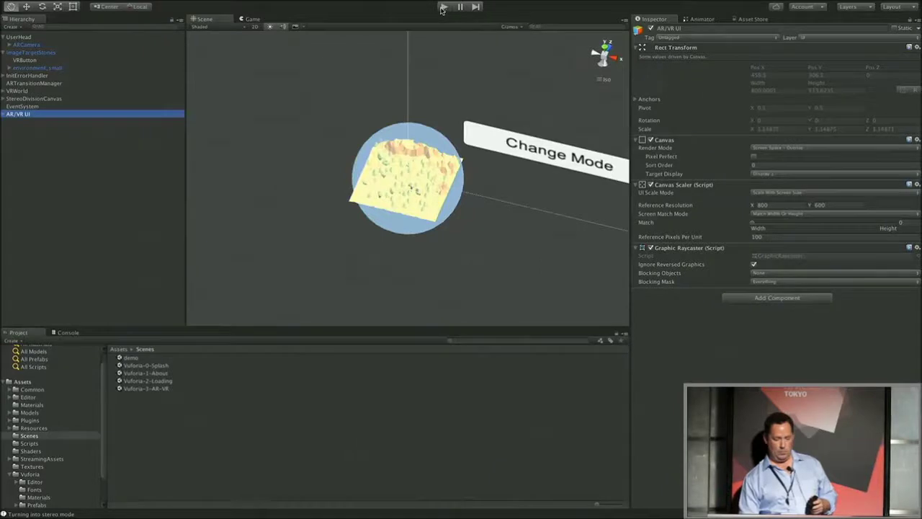
Run the AR-VR scene with ARCamera selected, switch the viewing mode between stereo and mono with Change Mode, and stop playback.
left_click(53, 45)
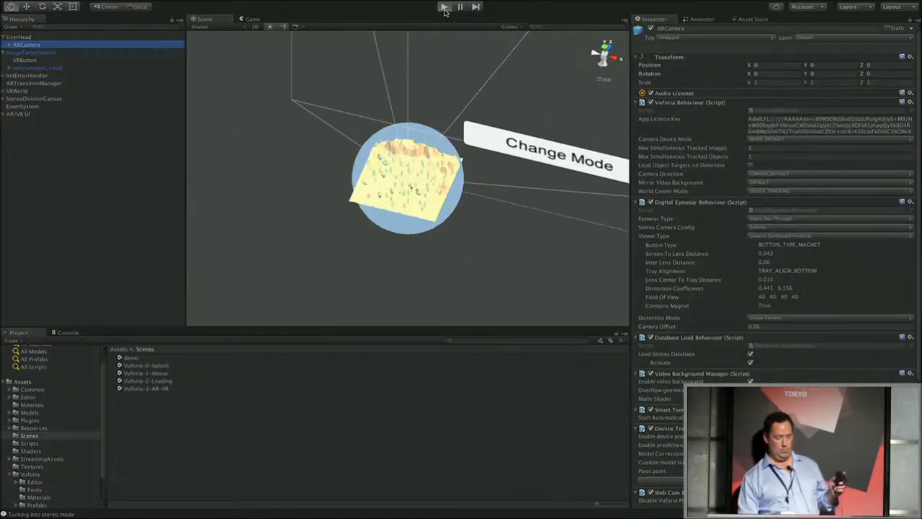
left_click(444, 7)
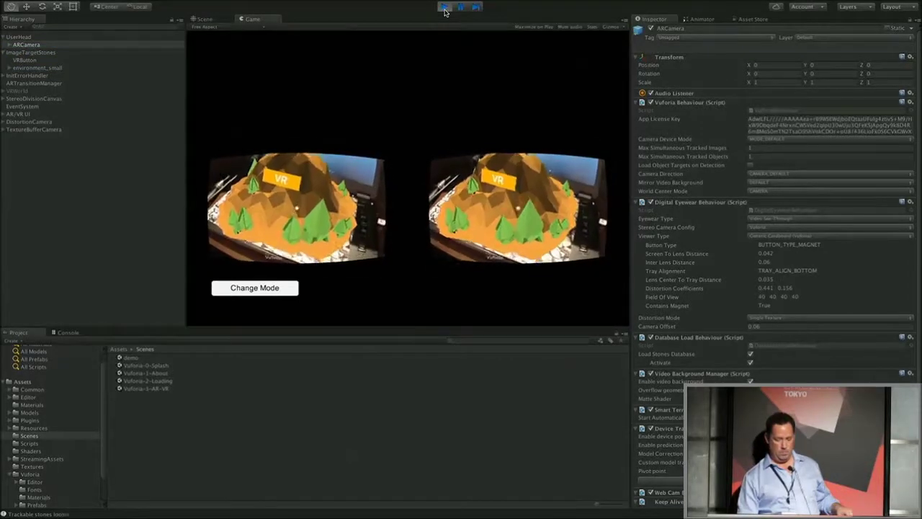
left_click(276, 288)
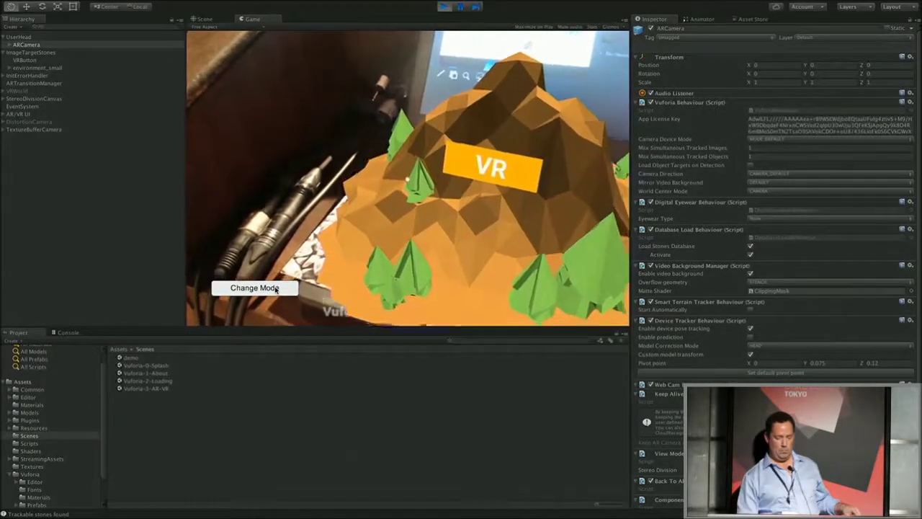
left_click(276, 288)
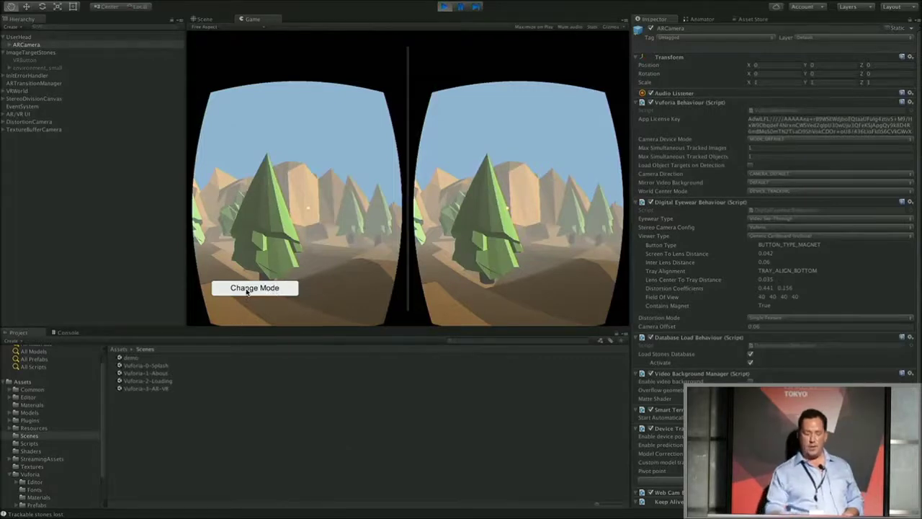
left_click(247, 290)
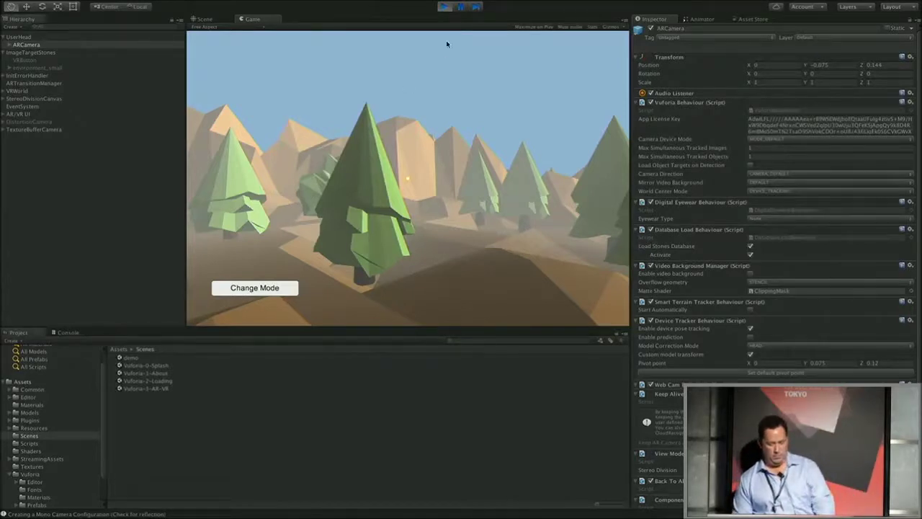
left_click(445, 7)
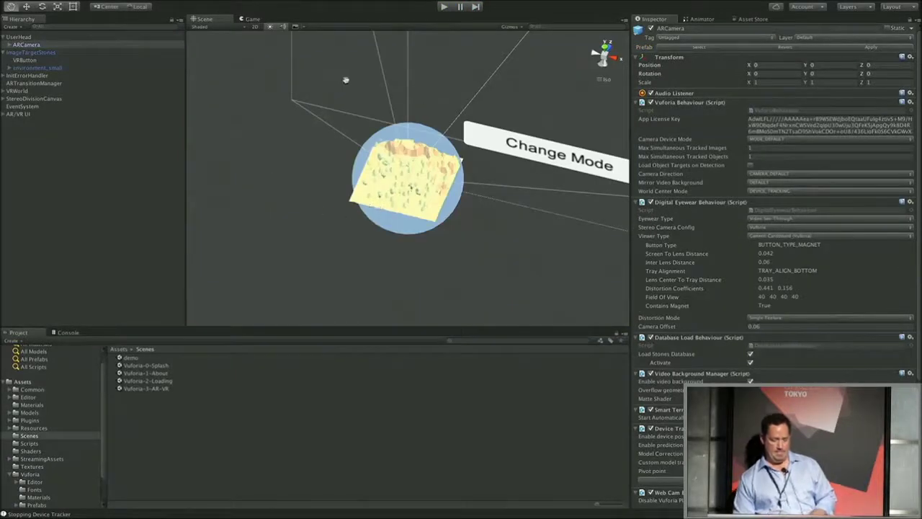
Play the AR-VR scene again, test Change Mode twice in the VR view, and exit play mode.
left_click(444, 8)
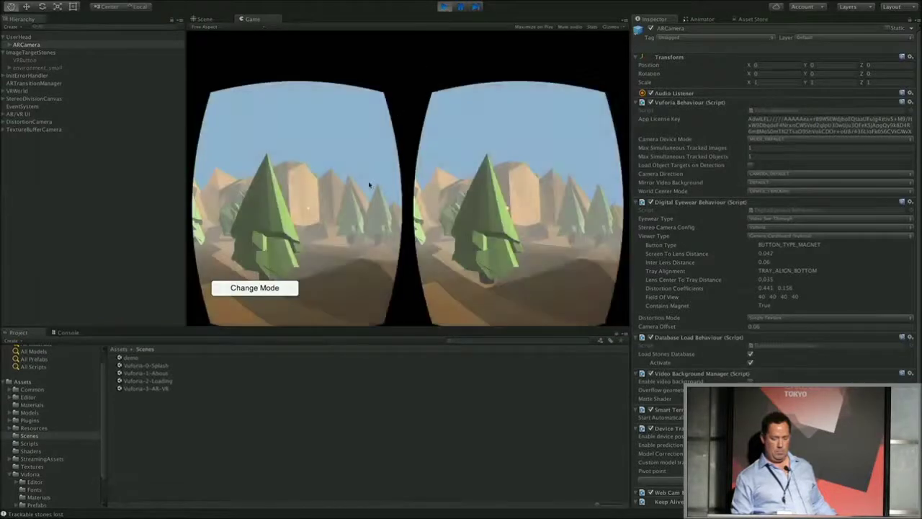
left_click(255, 287)
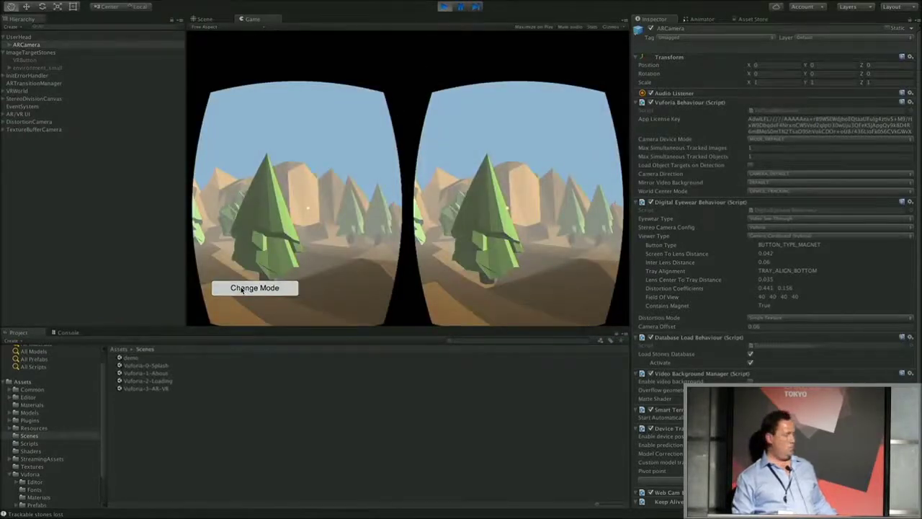
left_click(243, 290)
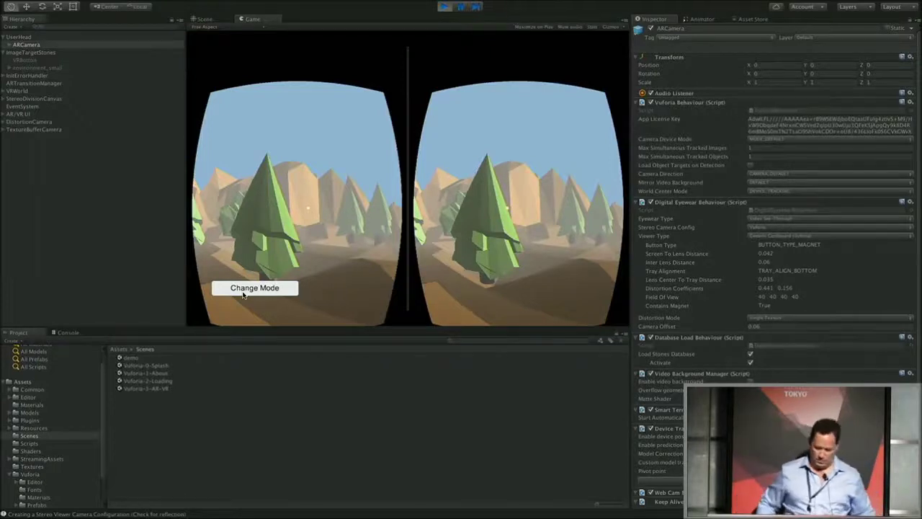
left_click(447, 9)
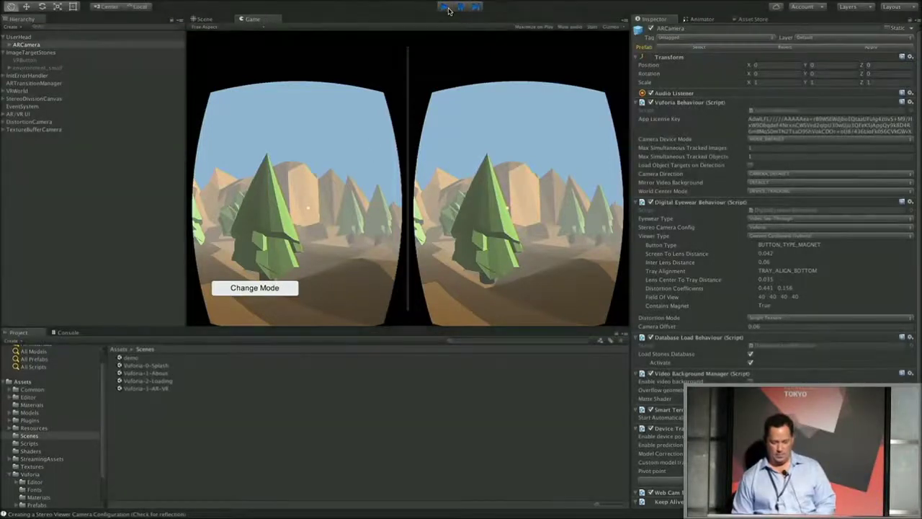